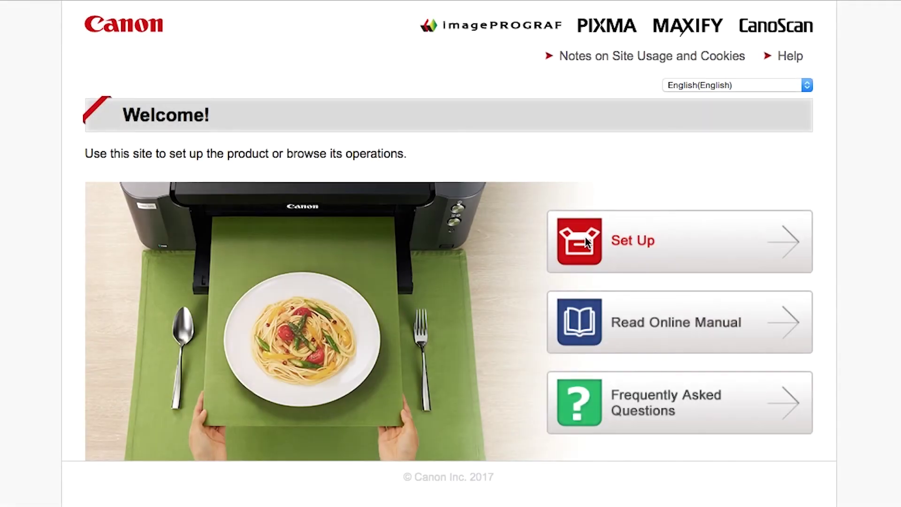
Find the PIXMA iP110 by product name and choose U.S.A. as the purchase region.
{"action": "left_click", "coordinate": [587, 242]}
{"action": "type", "text": "IP11"}
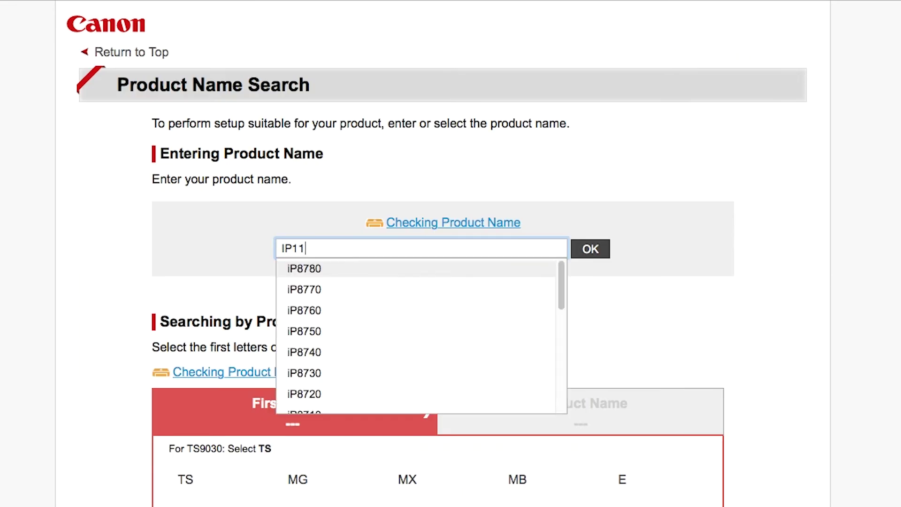
{"action": "type", "text": "0"}
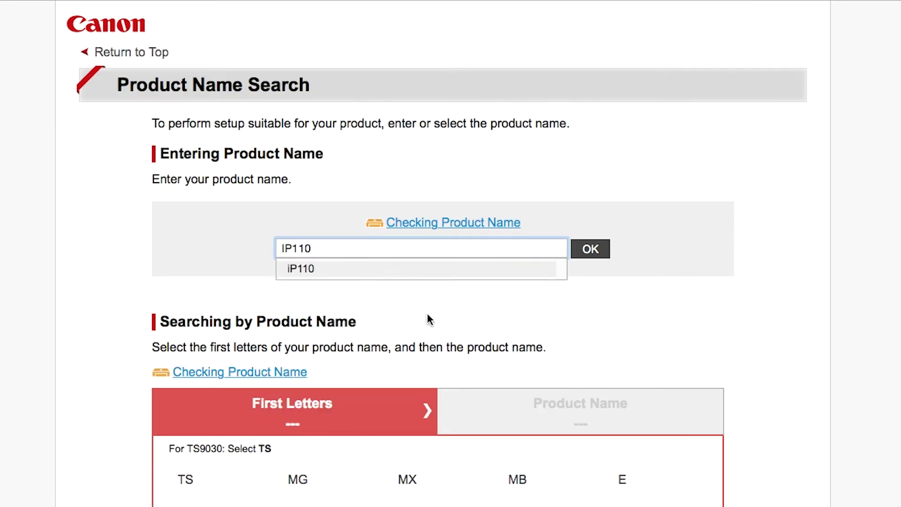
{"action": "left_click", "coordinate": [419, 273]}
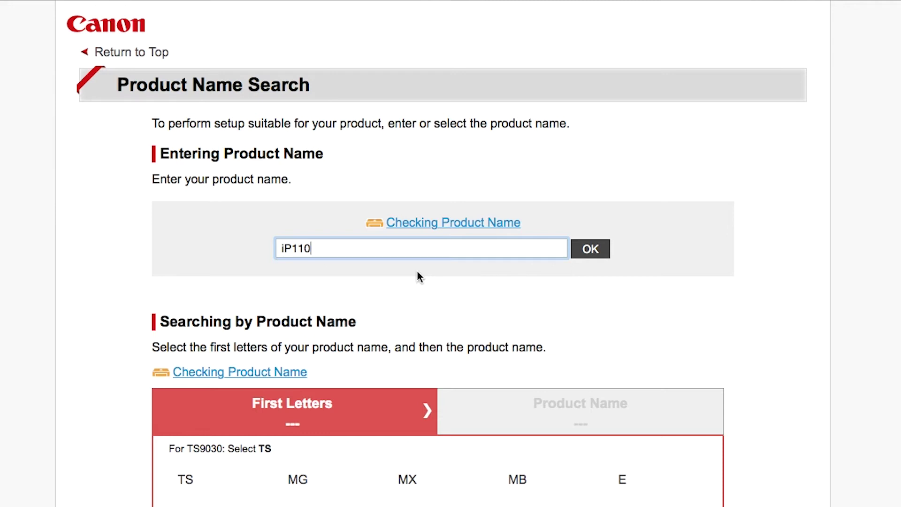
{"action": "left_click", "coordinate": [586, 251]}
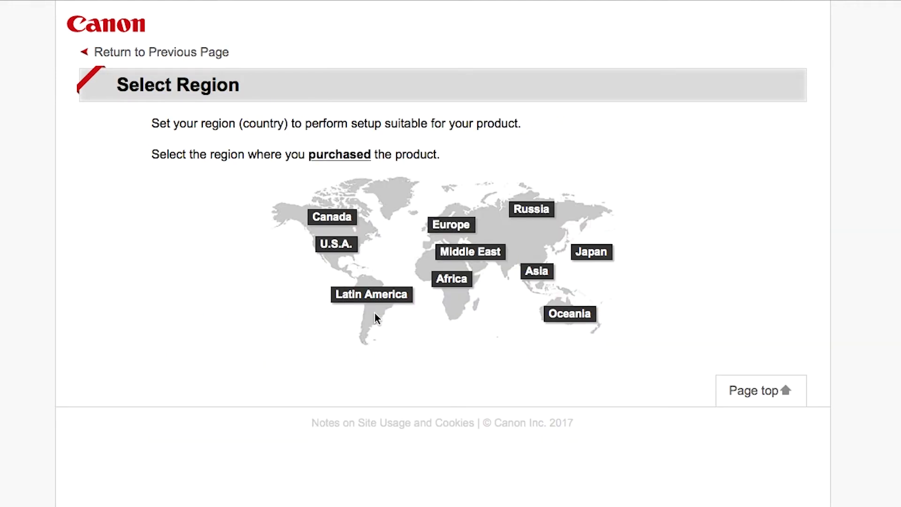
{"action": "left_click", "coordinate": [334, 243]}
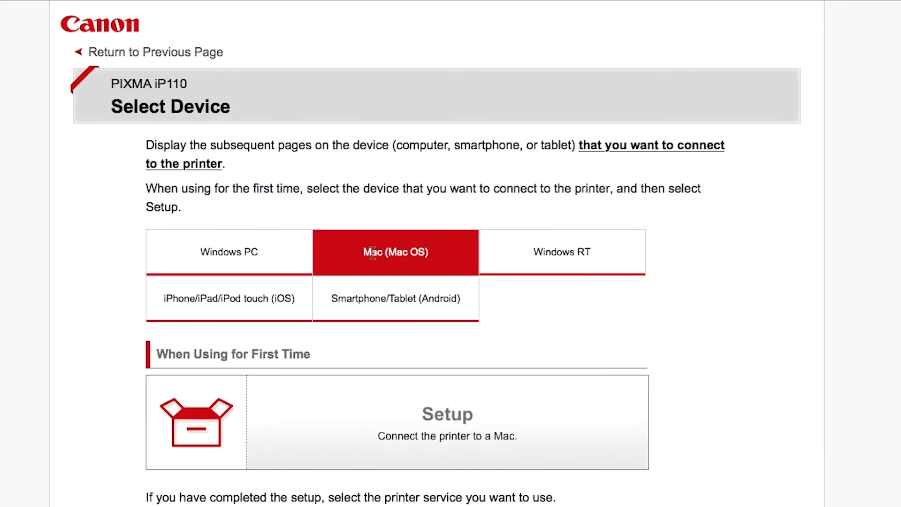
{"action": "scroll", "coordinate": [397, 345], "scroll_direction": "down", "scroll_amount": 3}
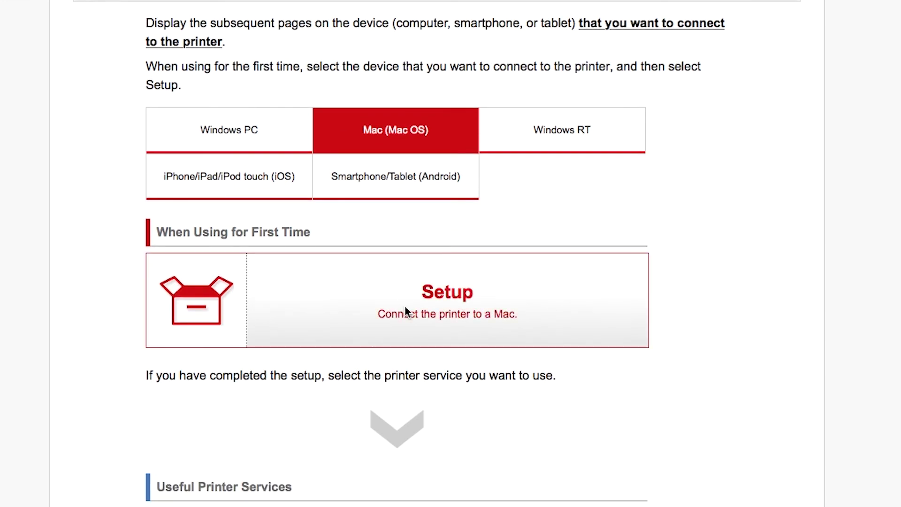
Open the iP110 Mac setup instructions and download the setup software.
{"action": "left_click", "coordinate": [405, 307]}
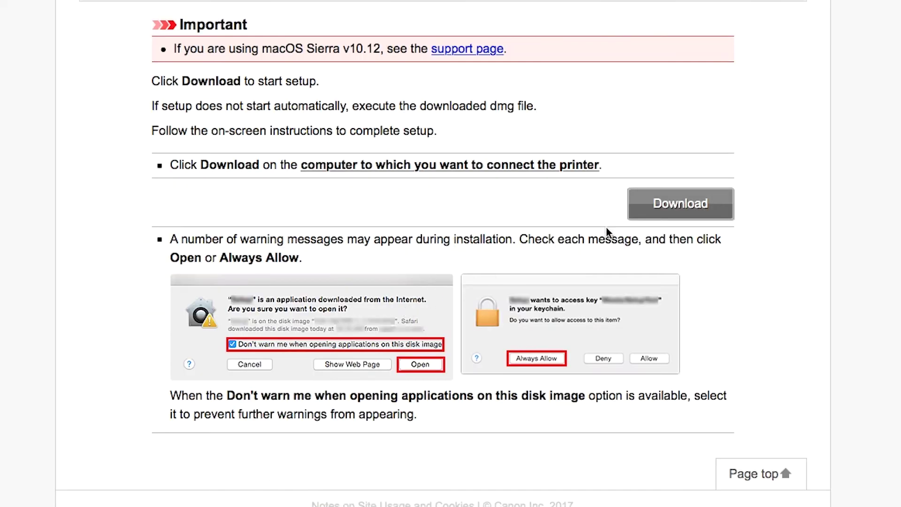
{"action": "left_click", "coordinate": [639, 207]}
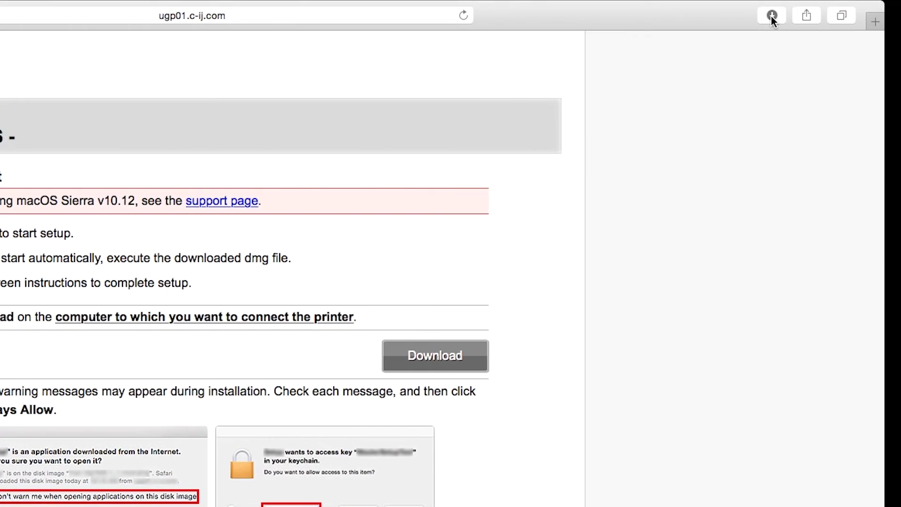
Open mac-ip110-1_4-mcd.dmg from Safari's downloads list.
{"action": "left_click", "coordinate": [771, 15]}
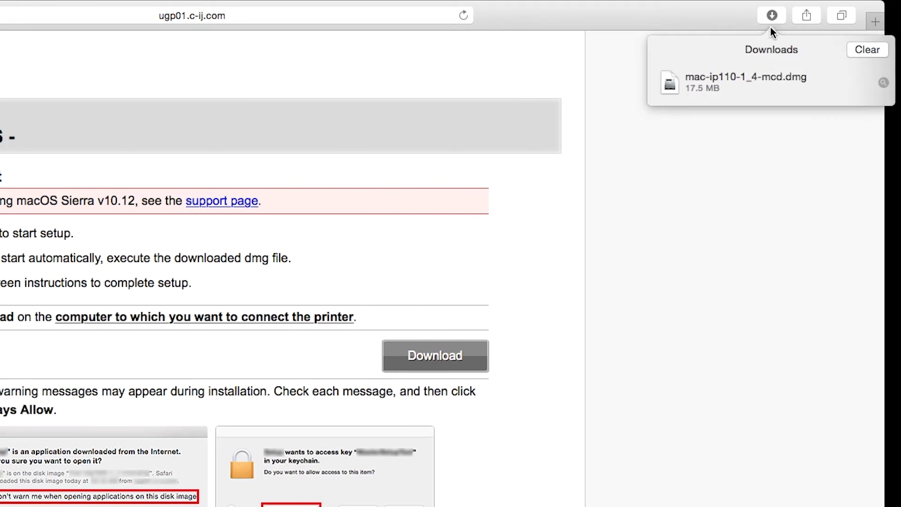
{"action": "double_click", "coordinate": [758, 83]}
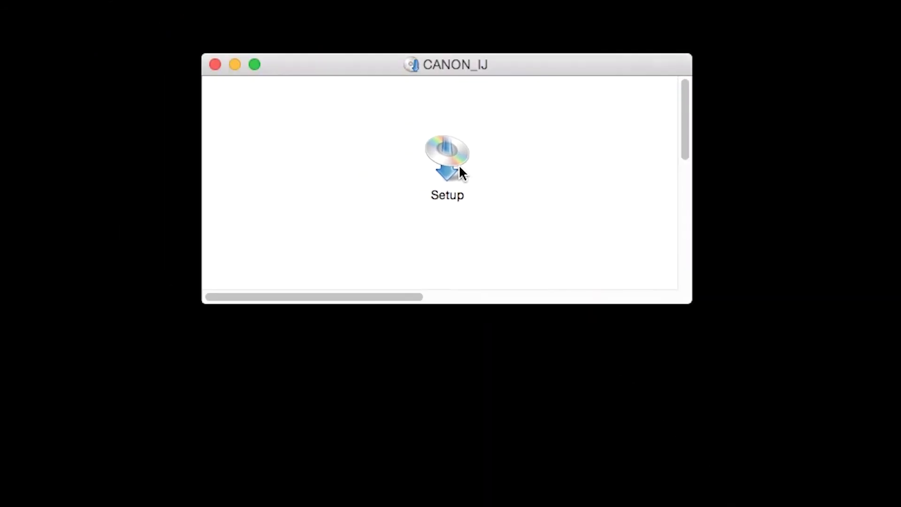
Run the Setup app from the CANON_IJ disk, allowing the downloaded-app warning.
{"action": "left_click", "coordinate": [454, 156]}
{"action": "double_click", "coordinate": [454, 157]}
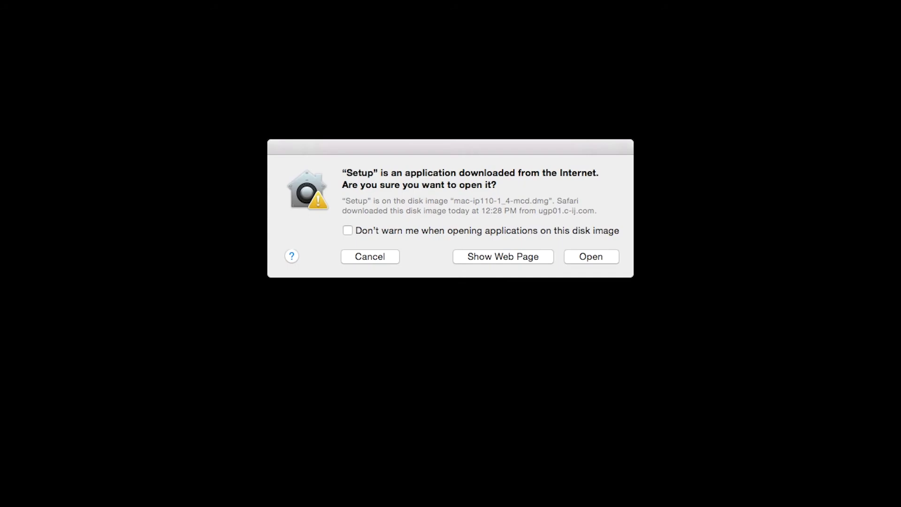
{"action": "left_click", "coordinate": [569, 259]}
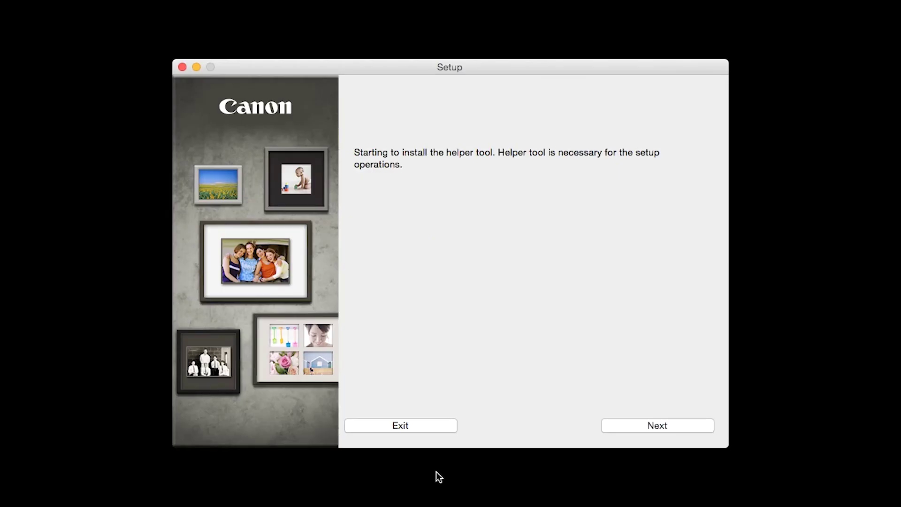
Authorize the helper tool installation with the administrator password.
{"action": "left_click", "coordinate": [654, 429]}
{"action": "type", "text": "*******"}
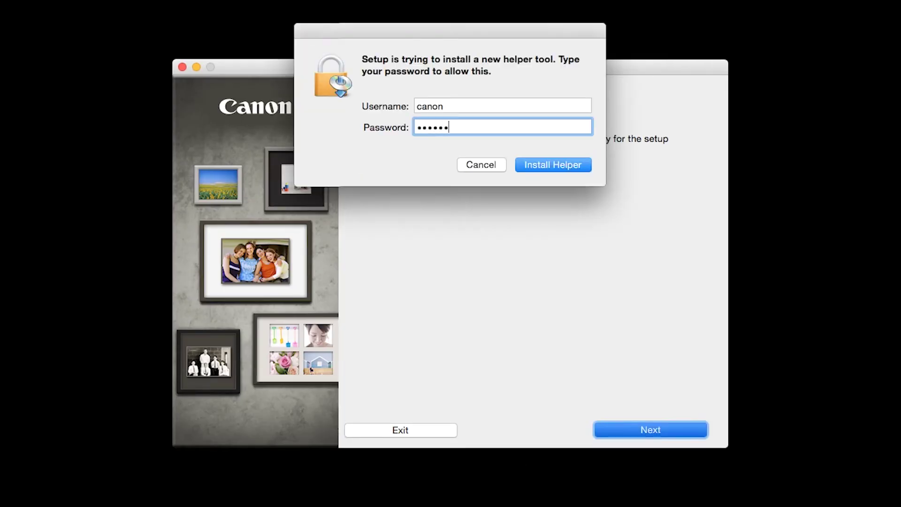
{"action": "type", "text": "*"}
{"action": "left_click", "coordinate": [554, 165]}
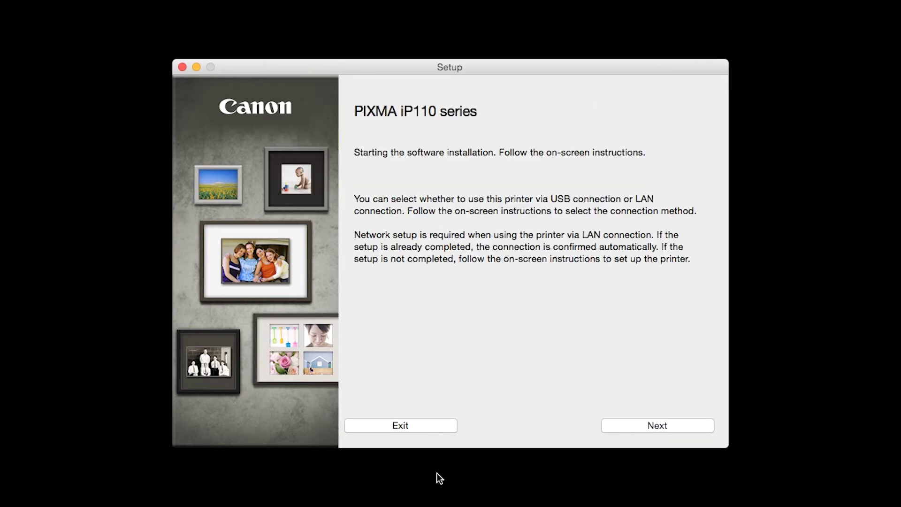
Start the iP110 software installation using a wireless LAN access point connection.
{"action": "left_click", "coordinate": [610, 427]}
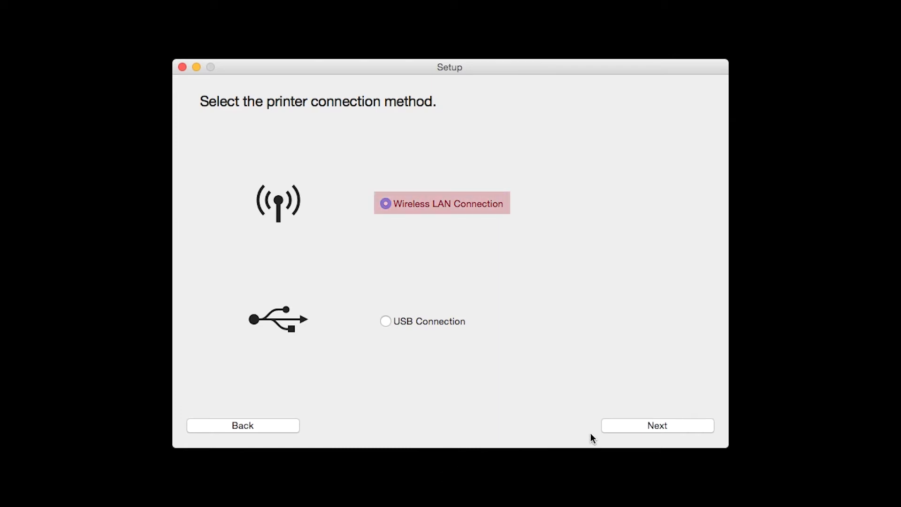
{"action": "left_click", "coordinate": [618, 425]}
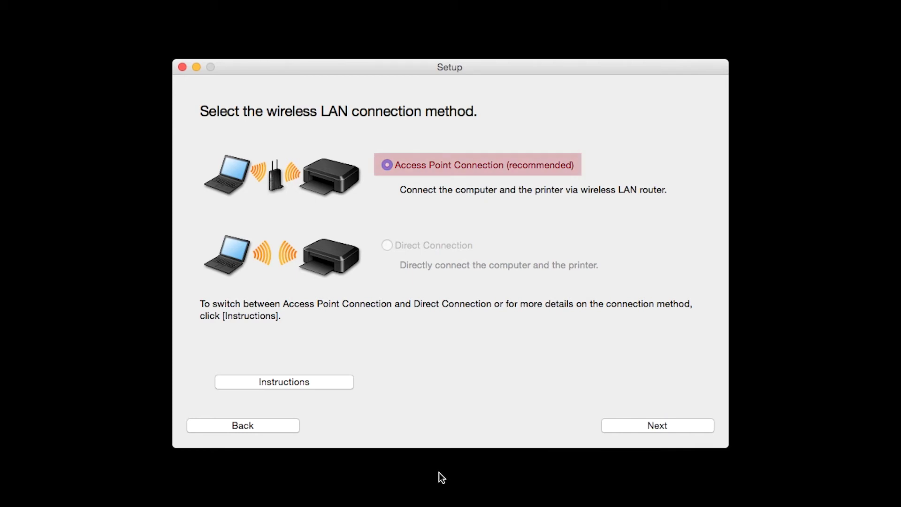
{"action": "left_click", "coordinate": [603, 425]}
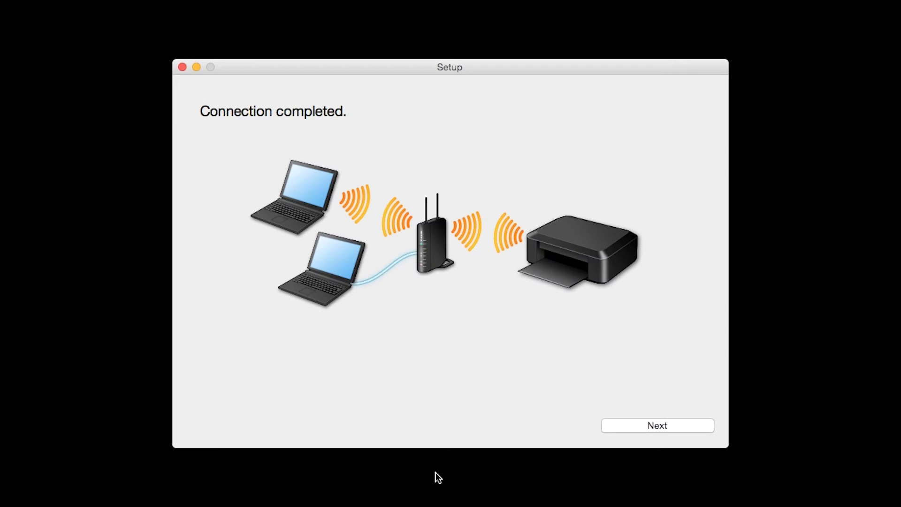
Confirm USA, Canada, Latin America as the region and United States as residence.
{"action": "left_click", "coordinate": [614, 425]}
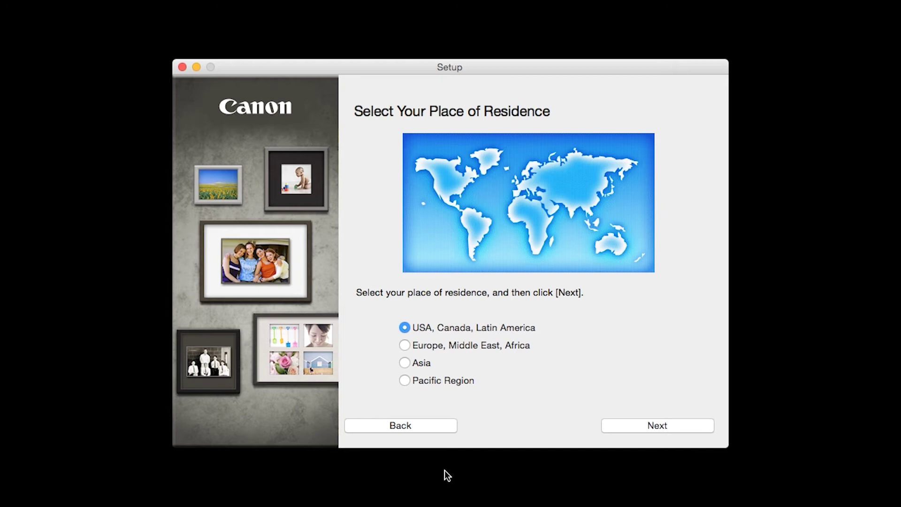
{"action": "left_click", "coordinate": [611, 425]}
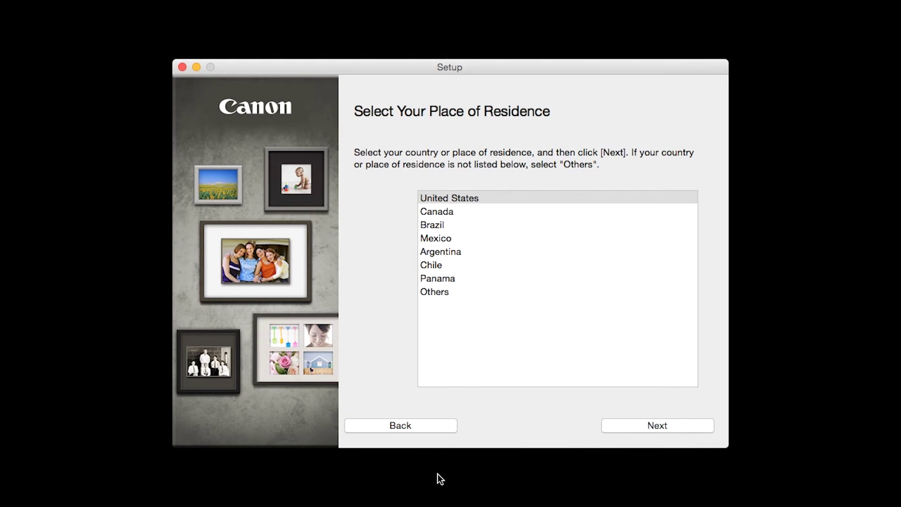
{"action": "left_click", "coordinate": [626, 428]}
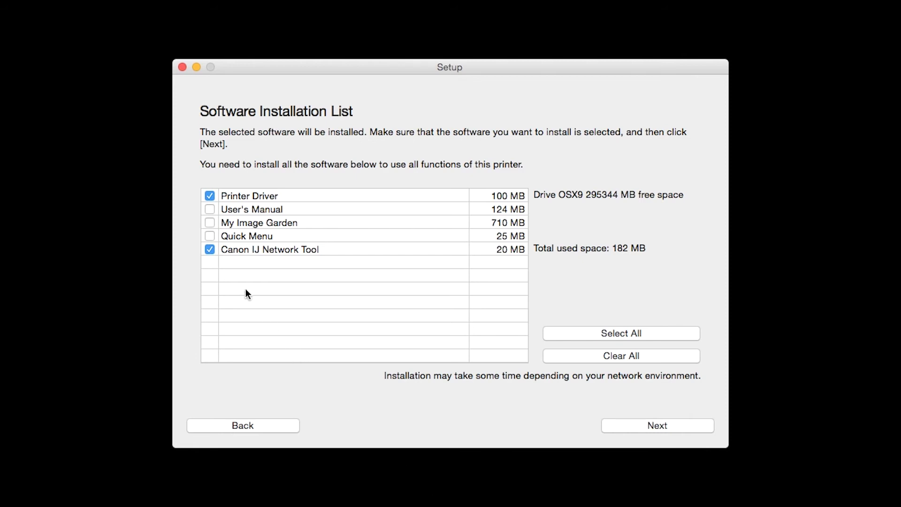
Add User's Manual, My Image Garden and Quick Menu to the installation and continue.
{"action": "left_click", "coordinate": [209, 210]}
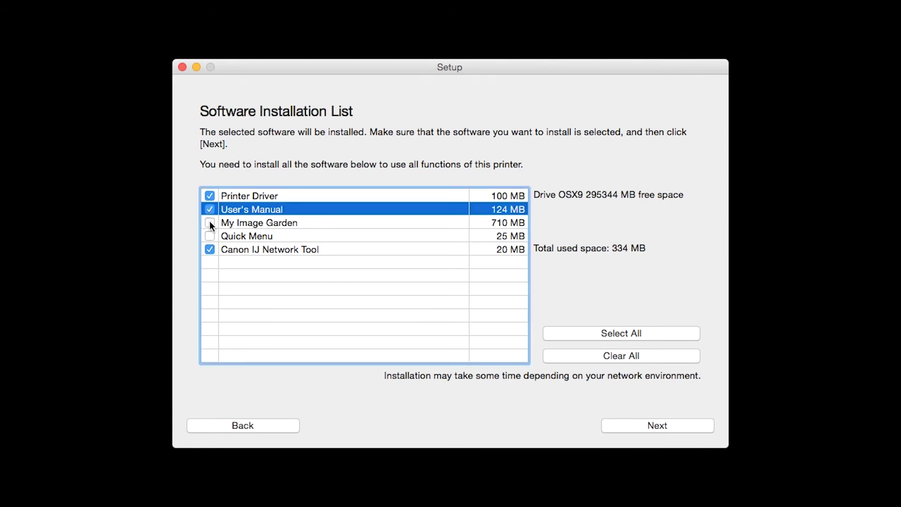
{"action": "left_click", "coordinate": [210, 223]}
{"action": "left_click", "coordinate": [209, 235]}
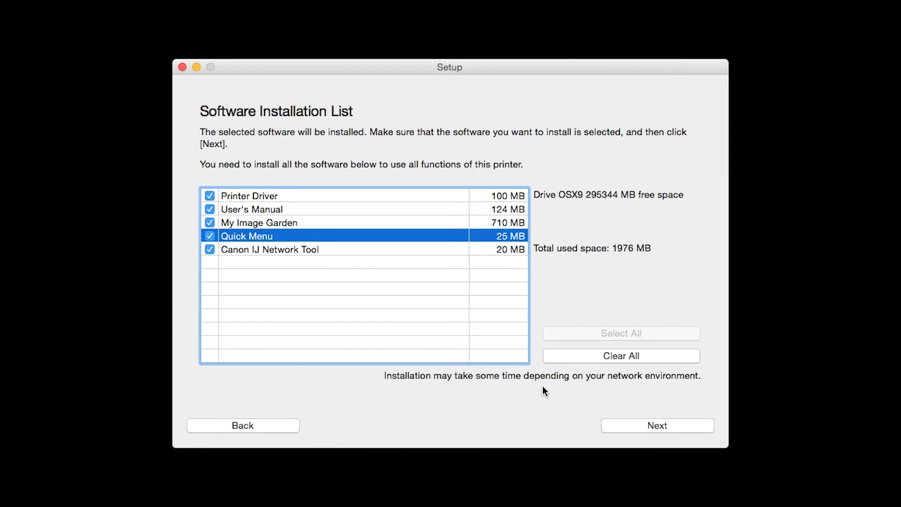
{"action": "left_click", "coordinate": [616, 422]}
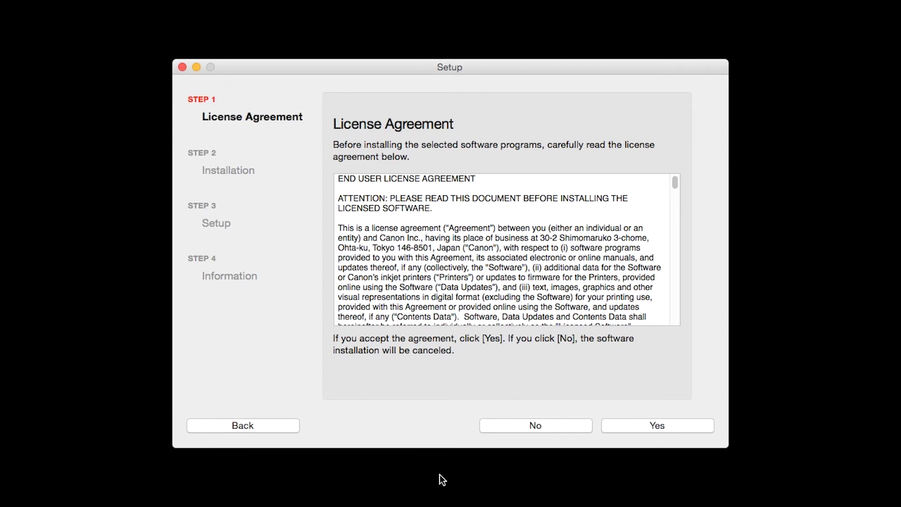
Accept the license agreement to begin installing the software.
{"action": "left_click", "coordinate": [633, 429]}
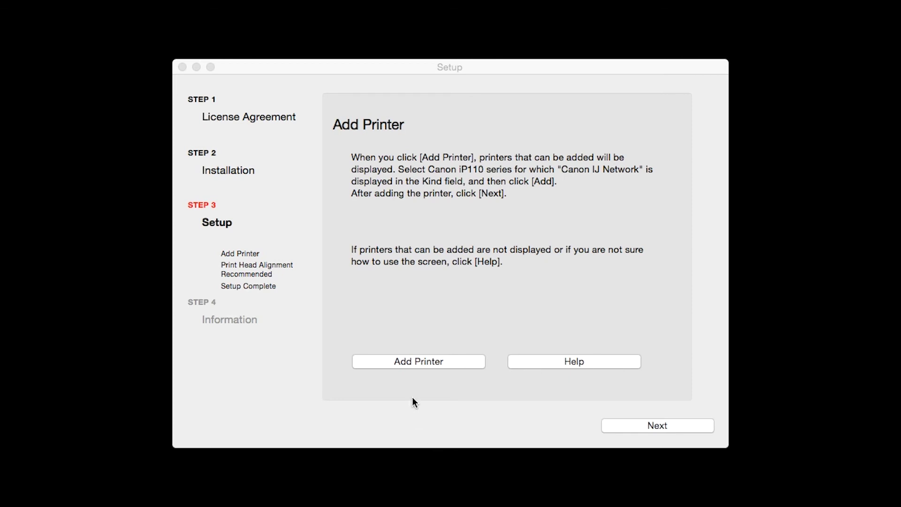
Add the Canon iP110 series printer of kind Canon IJ Network and continue.
{"action": "left_click", "coordinate": [401, 364]}
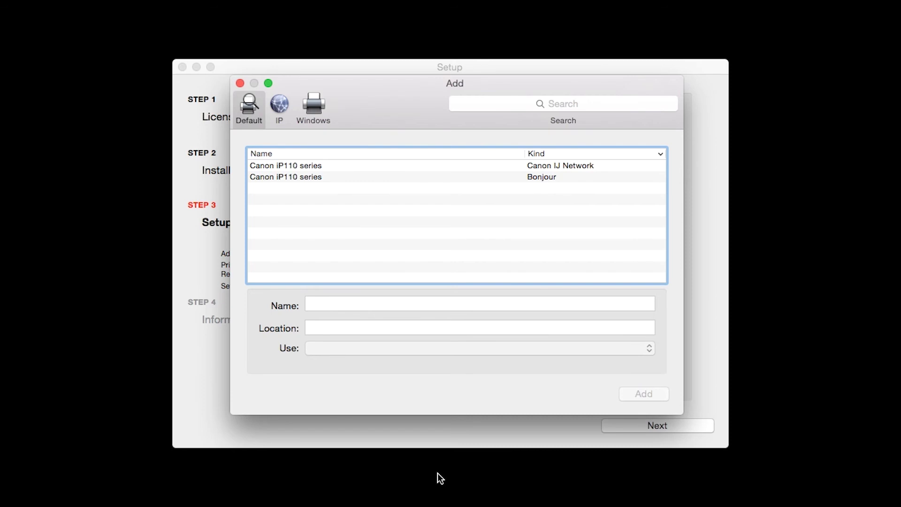
{"action": "left_click", "coordinate": [398, 166]}
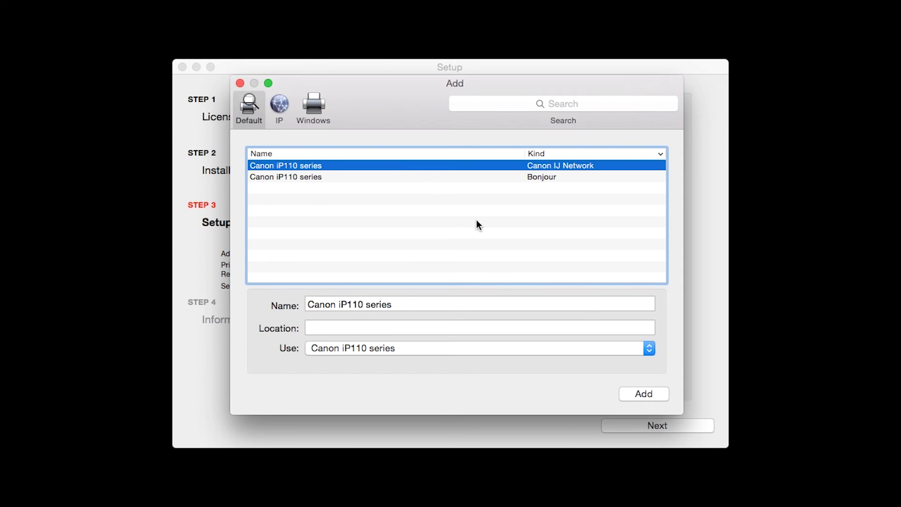
{"action": "left_click", "coordinate": [635, 389]}
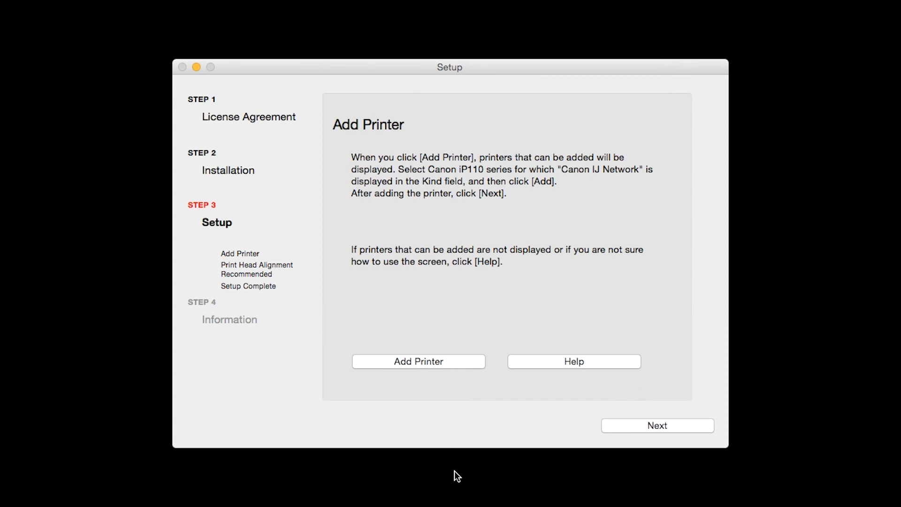
{"action": "left_click", "coordinate": [629, 427]}
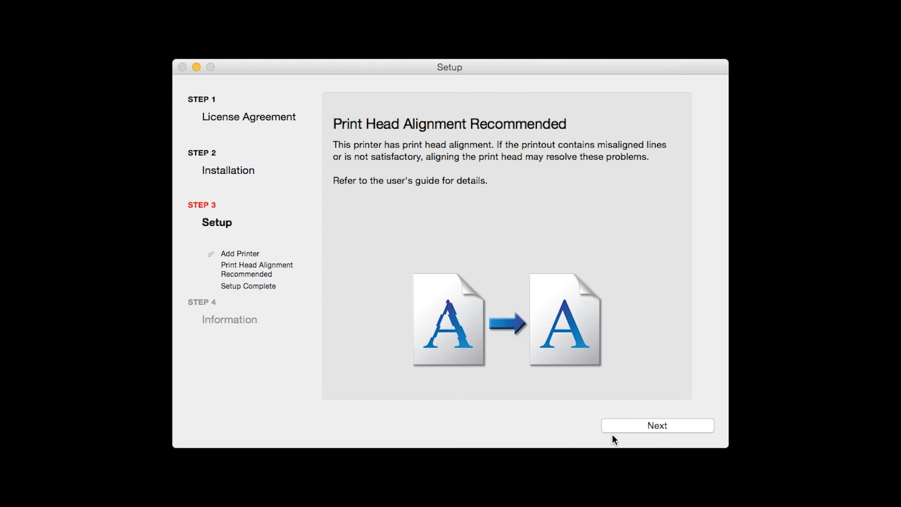
Continue past the Print Head Alignment Recommended and Setup Complete pages.
{"action": "left_click", "coordinate": [628, 427]}
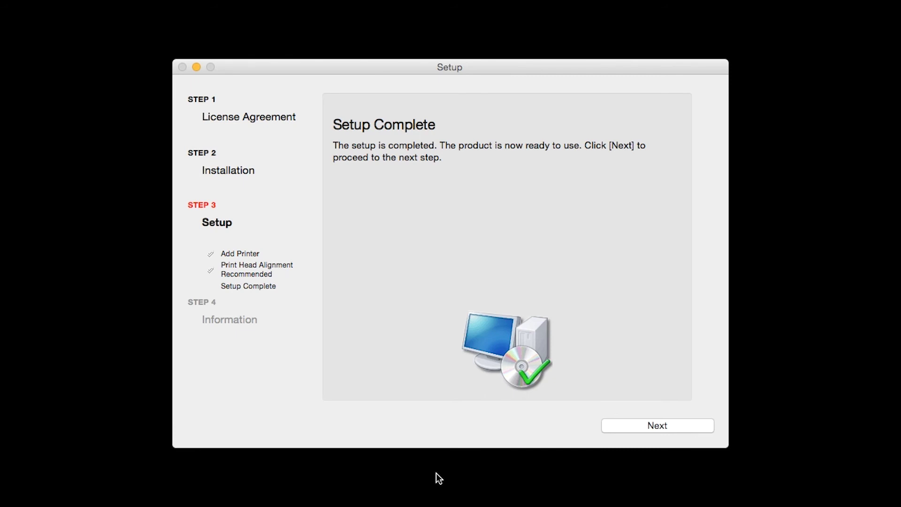
{"action": "left_click", "coordinate": [613, 427]}
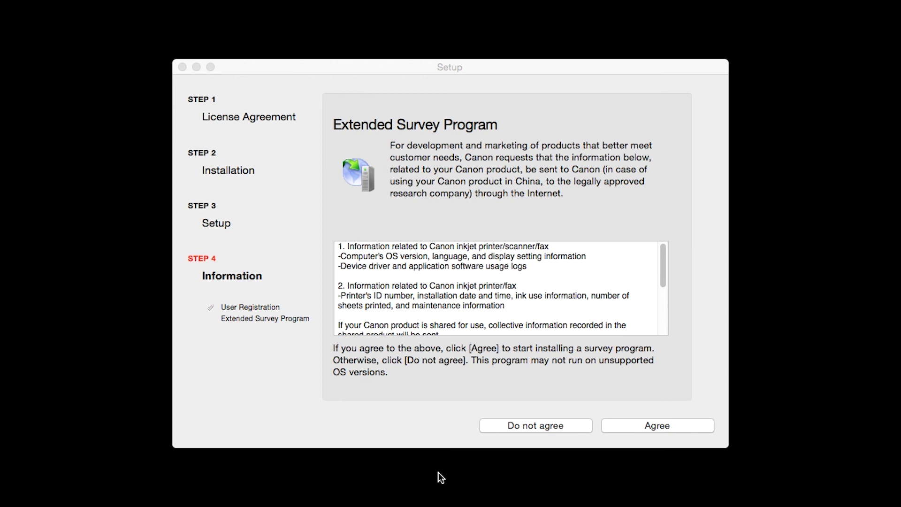
Agree to the Extended Survey Program and let the installation finish.
{"action": "left_click", "coordinate": [638, 425]}
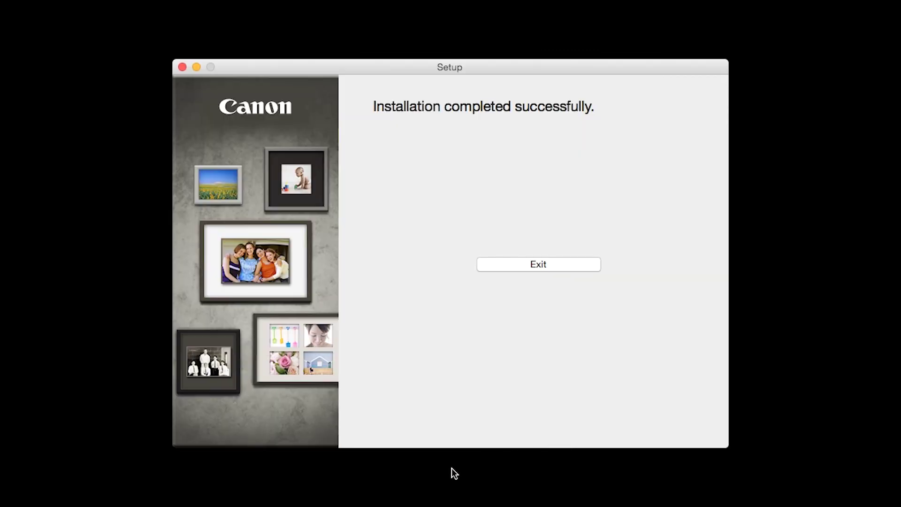